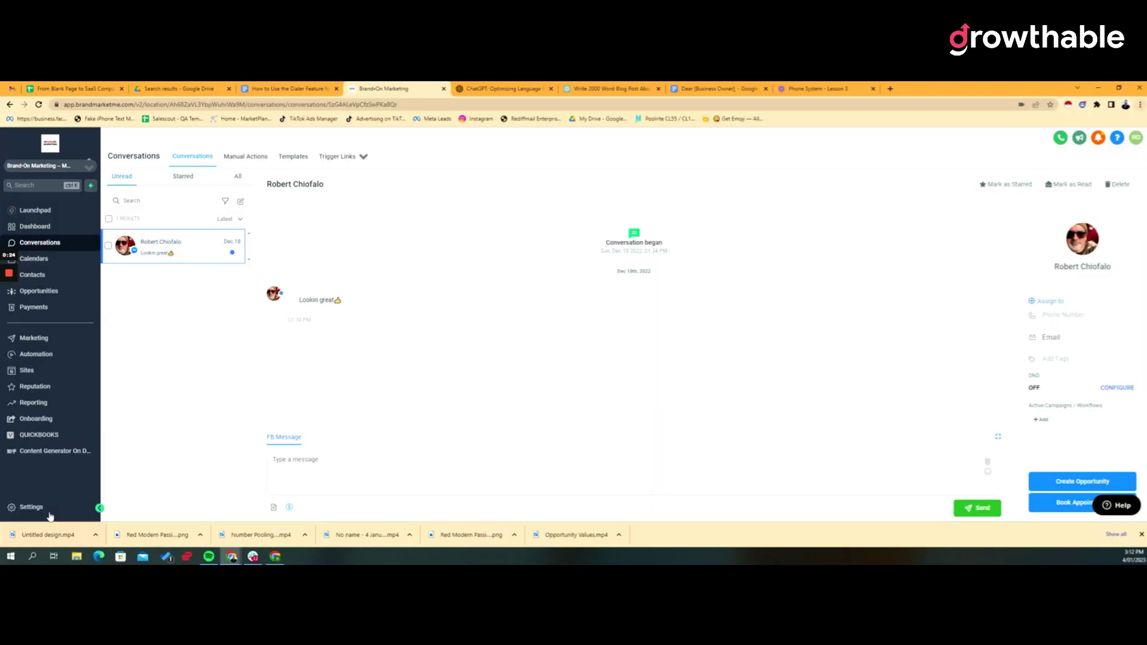
# Open Settings > Phone Numbers and highlight the empty Number Pool section.
pyautogui.click(50, 513)
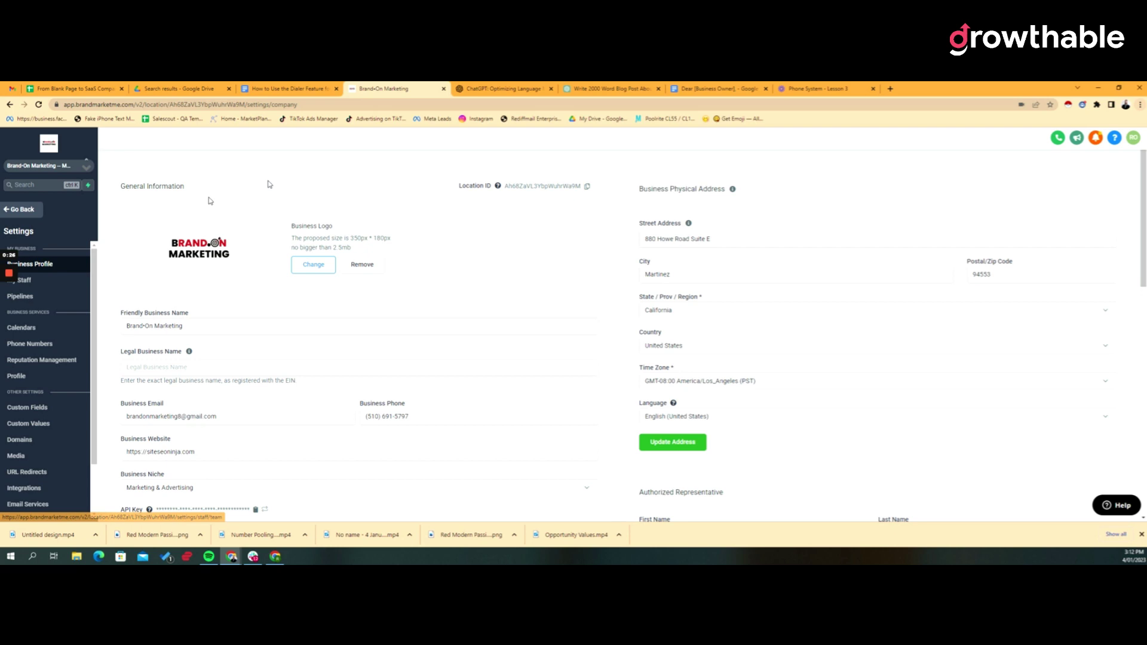
pyautogui.click(72, 346)
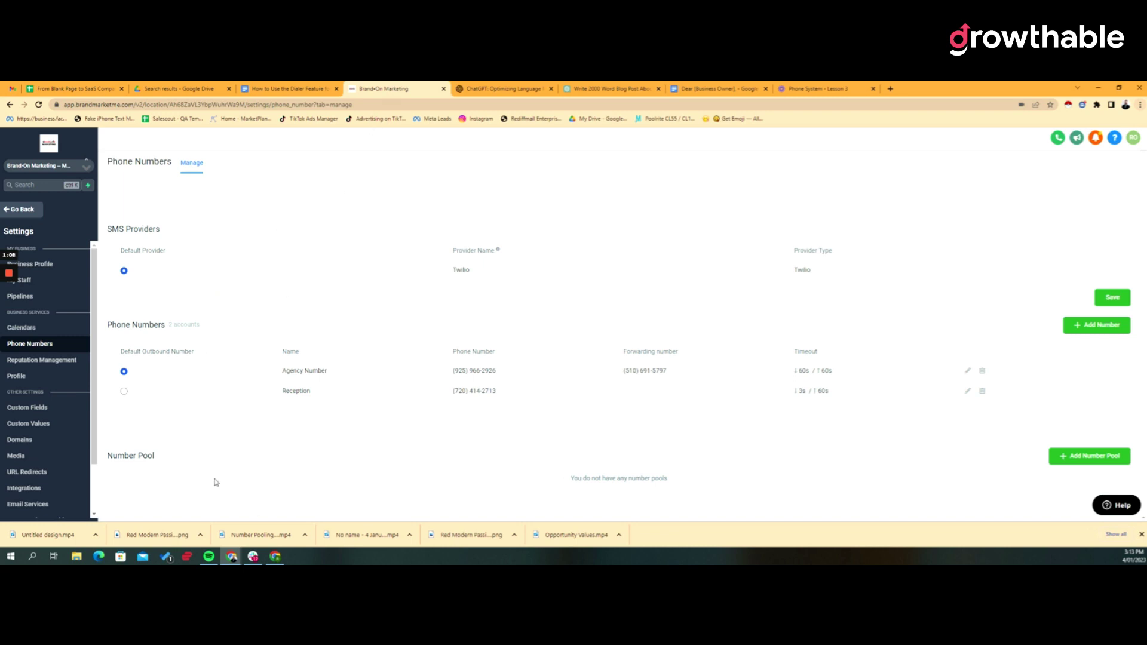
pyautogui.moveTo(129, 457); pyautogui.dragTo(206, 480)
# Start a new number pool that tracks visitor activity for all visitors.
pyautogui.click(1089, 457)
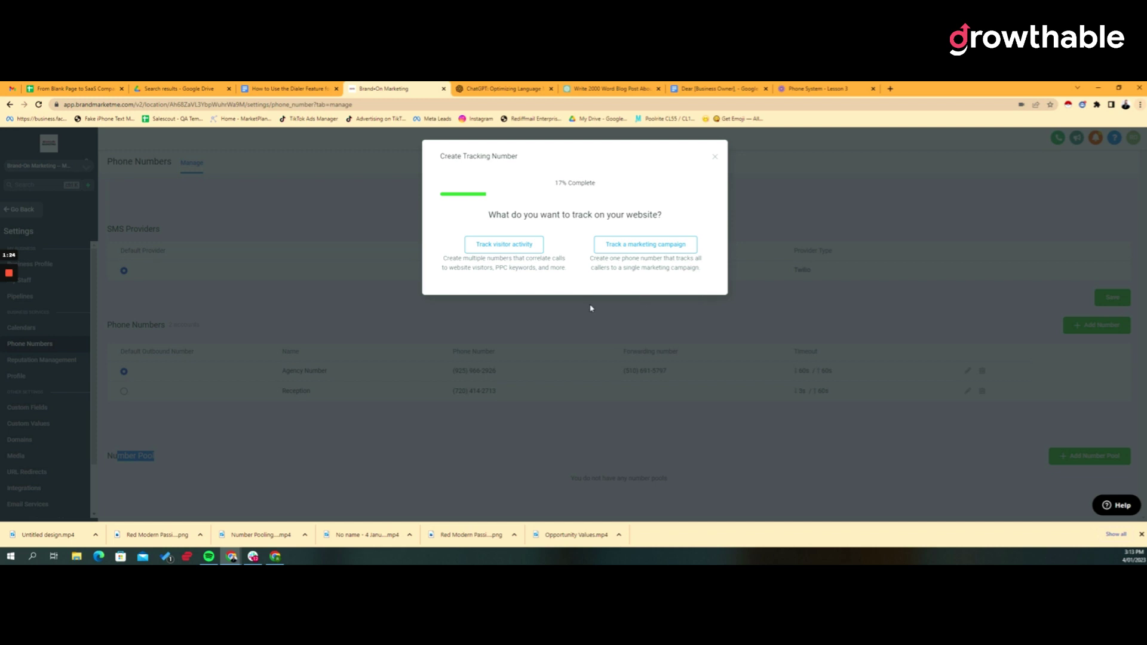
pyautogui.click(632, 247)
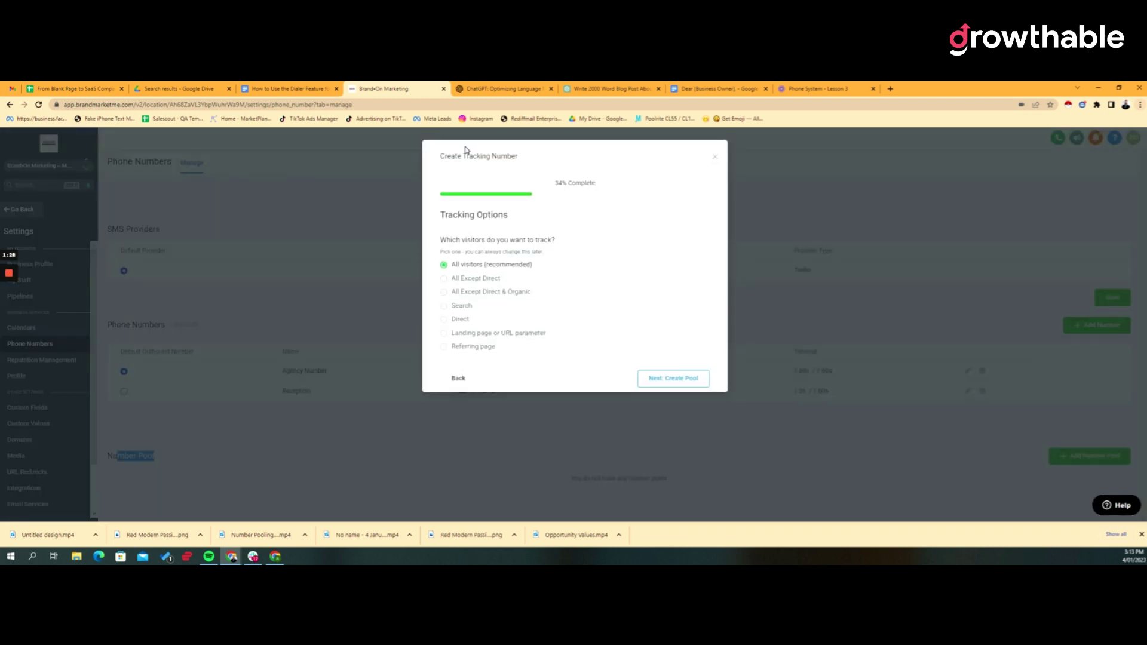
pyautogui.moveTo(450, 156); pyautogui.dragTo(519, 156)
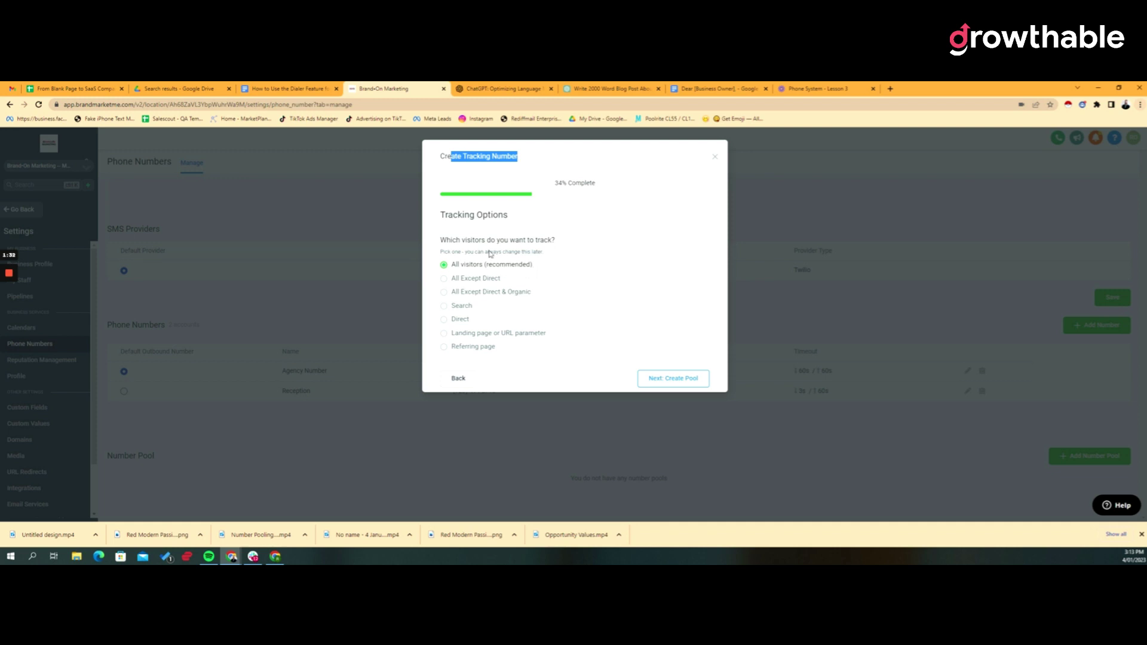
pyautogui.click(678, 378)
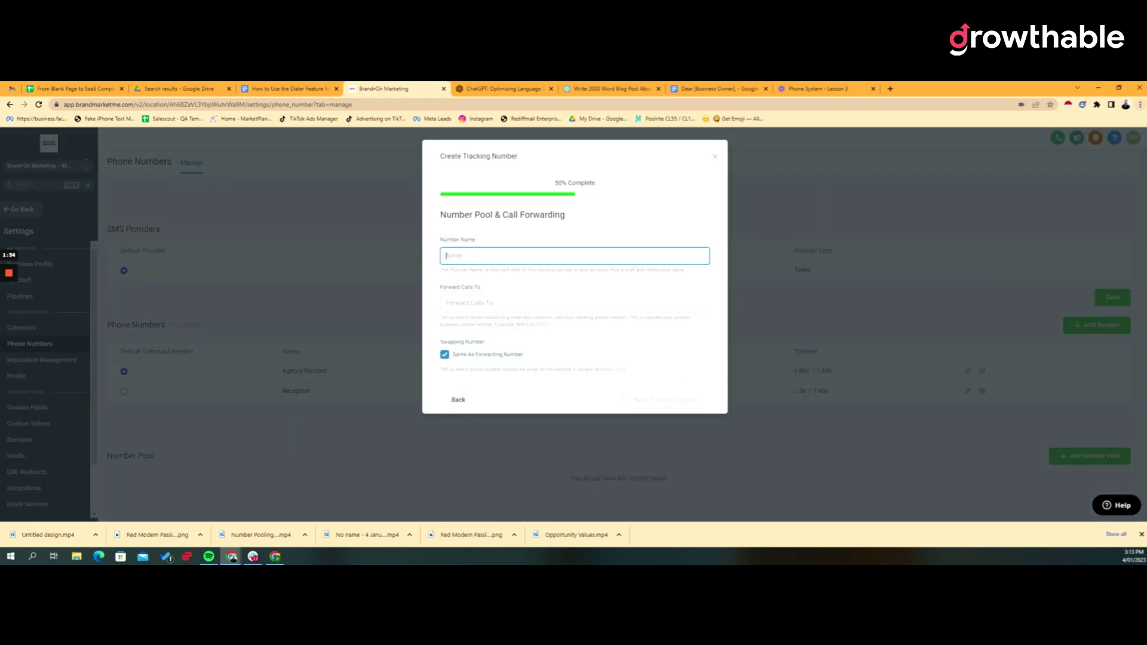
# Name the pool GooglePPC, enter the forwarding number, and confirm buying a new number.
pyautogui.write('GooglePPC')
pyautogui.press('Tab')
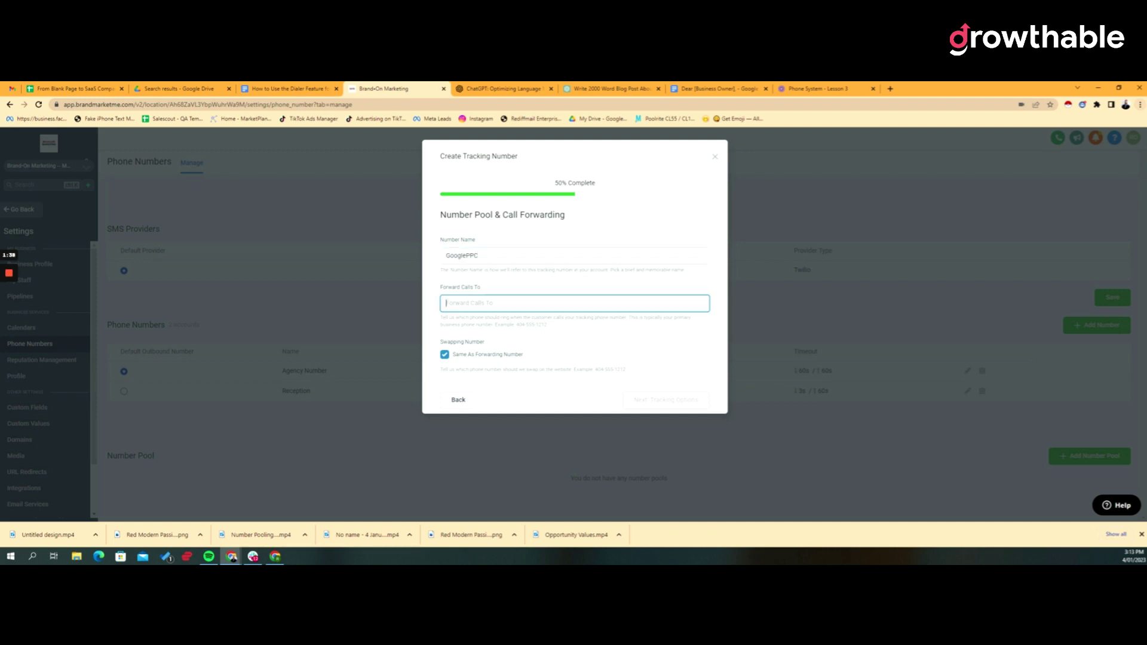
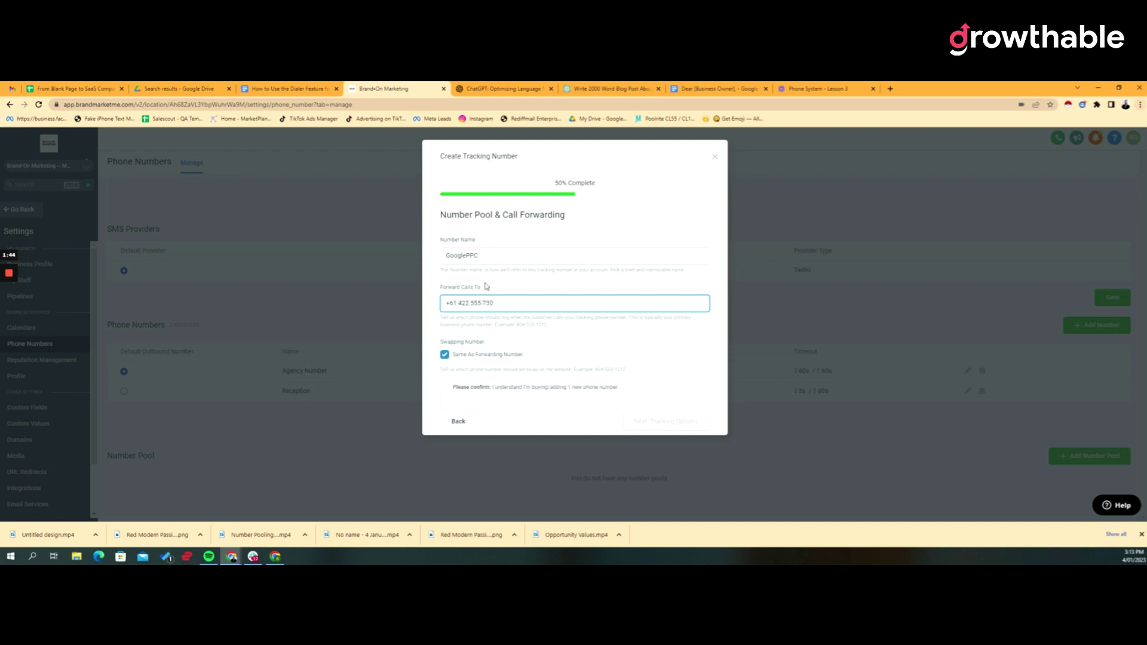
pyautogui.click(535, 390)
# Check availability in another area code, then choose numbers local to the forwarding number instead.
pyautogui.click(684, 423)
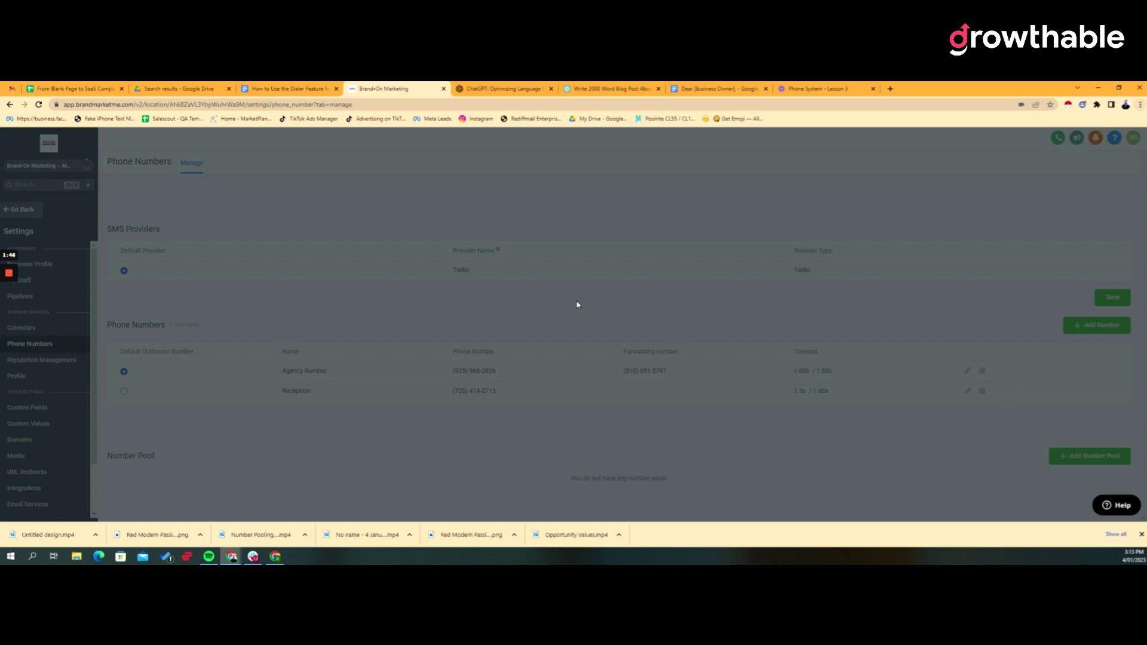
pyautogui.click(472, 257)
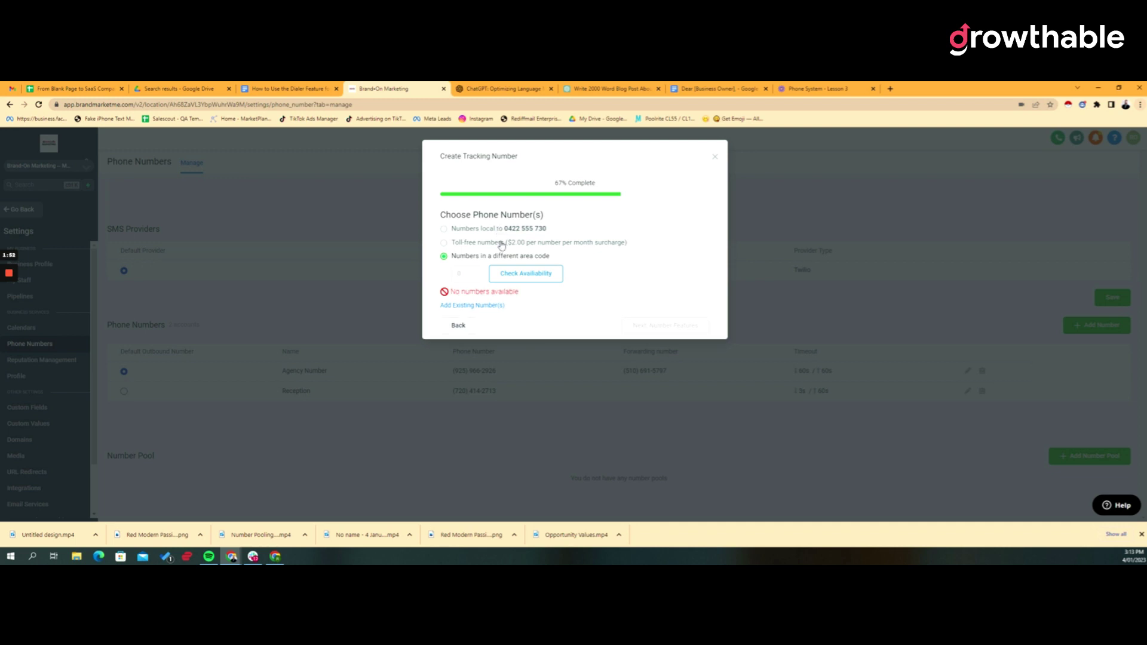
pyautogui.click(524, 279)
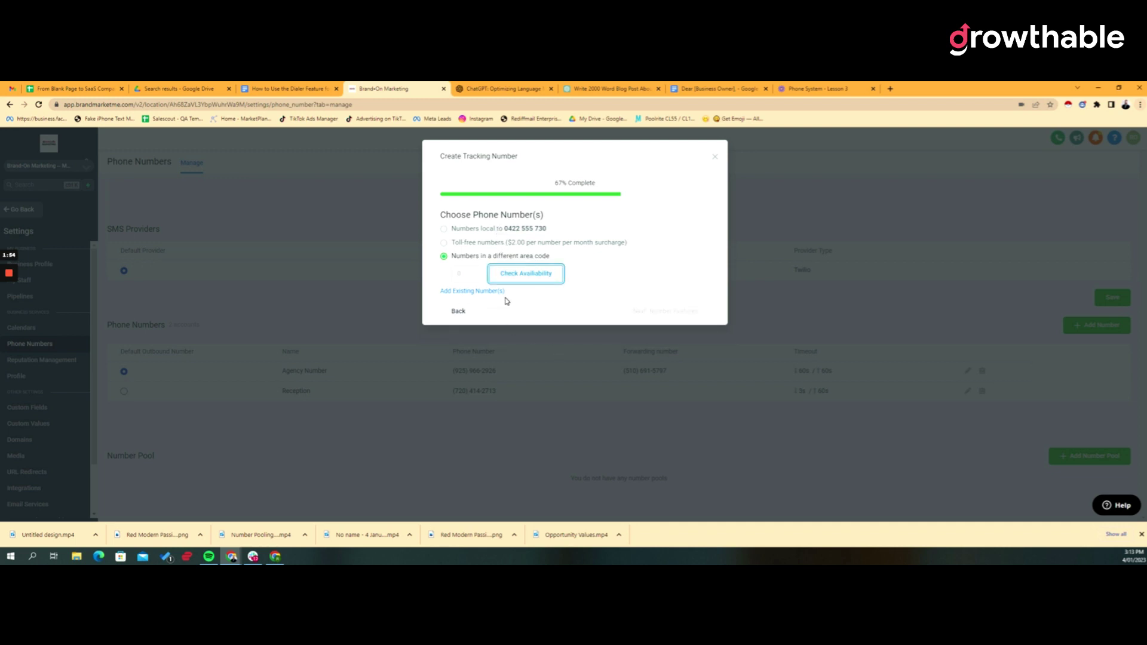
pyautogui.click(458, 311)
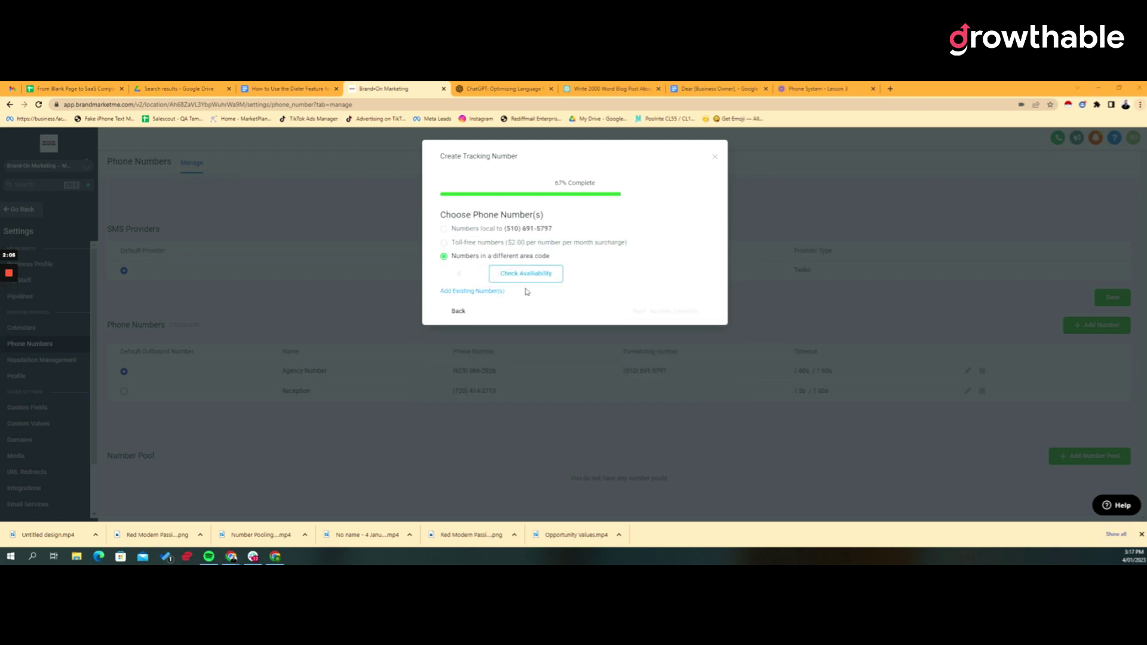
pyautogui.click(479, 231)
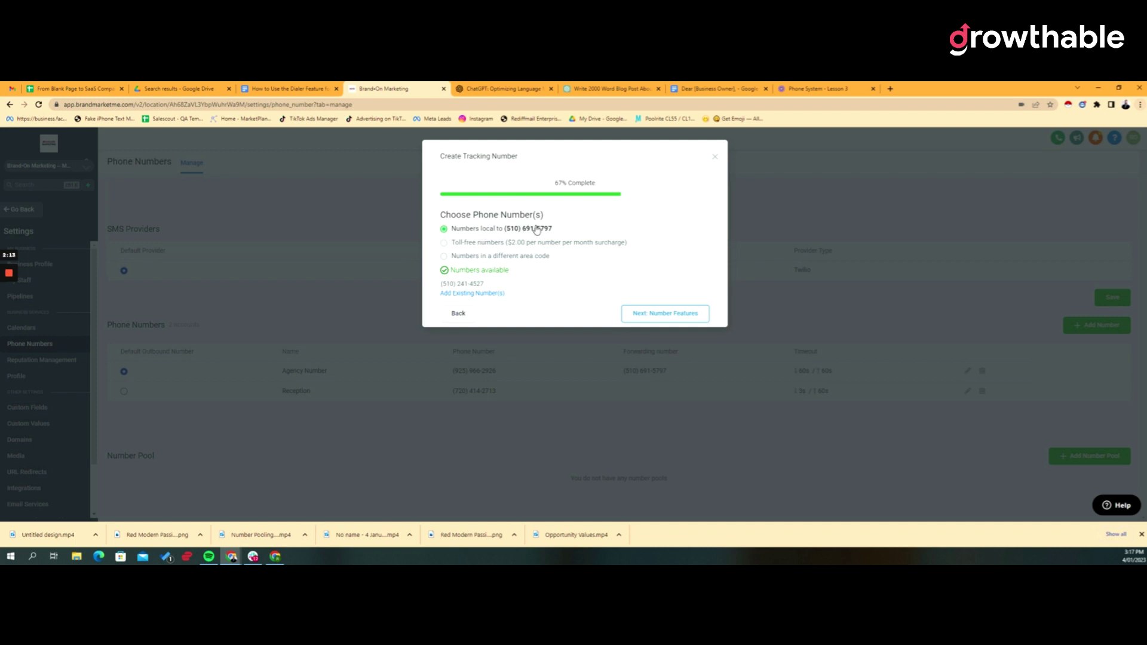
pyautogui.click(608, 325)
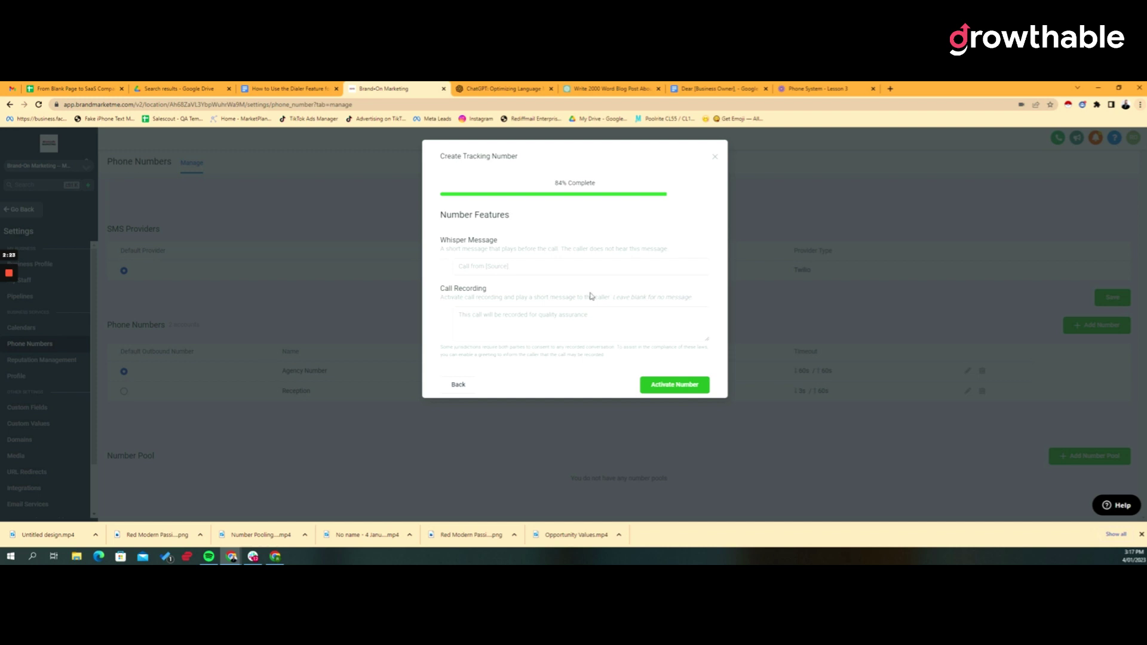
# Enable the whisper message, activate the GooglePPC tracking number, and close the setup summary.
pyautogui.click(446, 264)
pyautogui.click(592, 269)
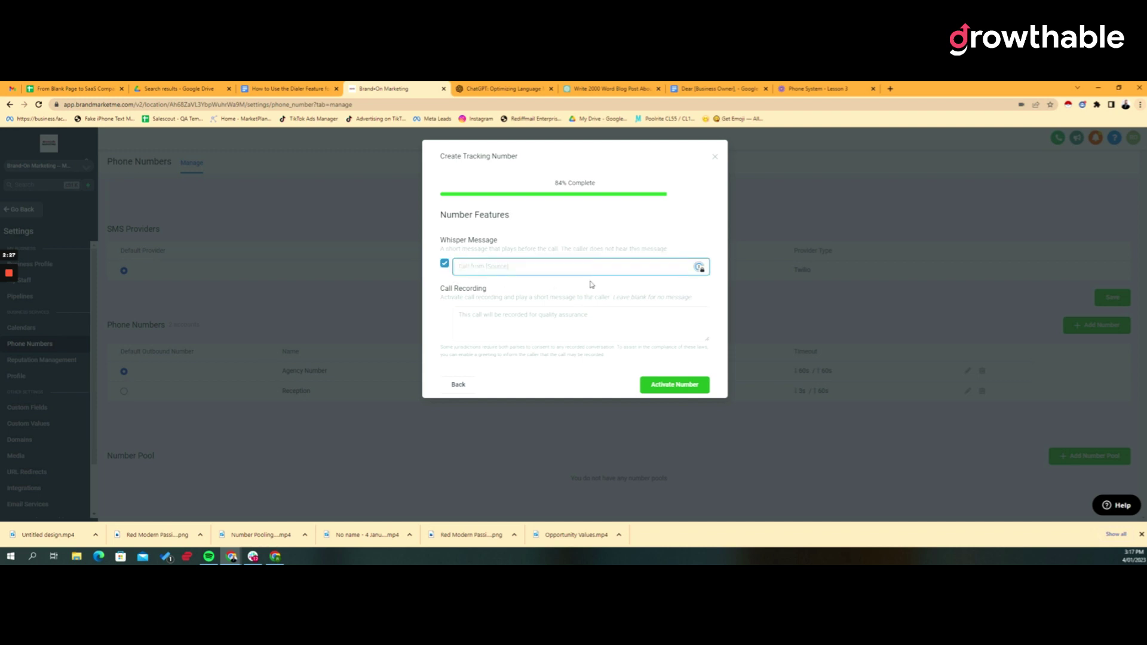
pyautogui.click(676, 388)
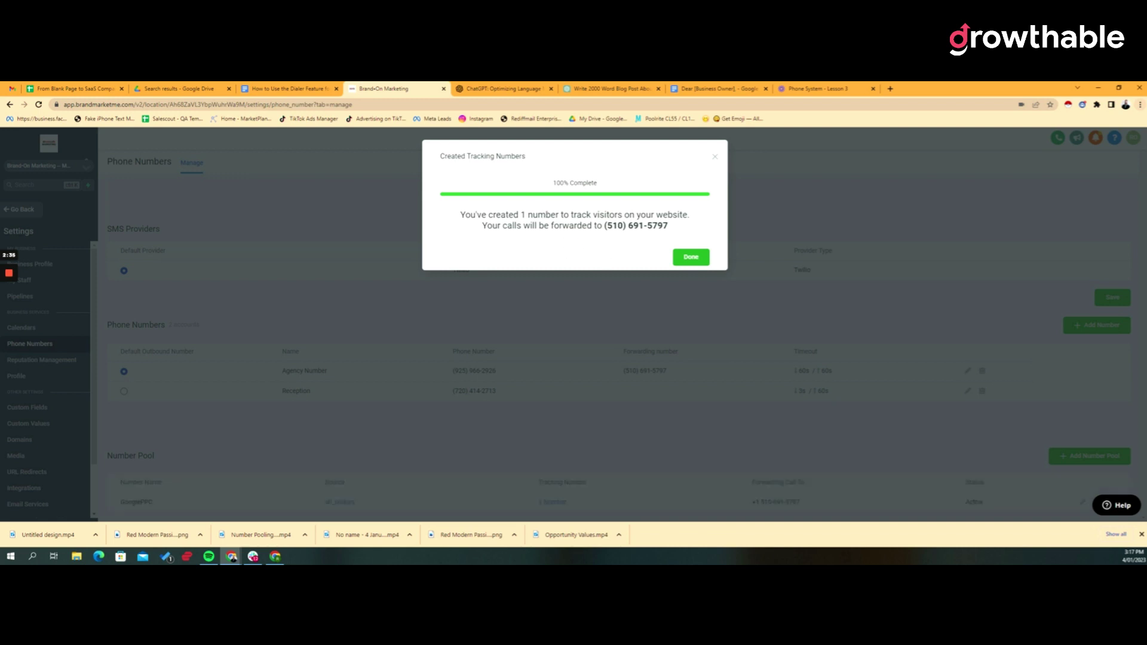
pyautogui.moveTo(603, 225); pyautogui.dragTo(668, 225)
pyautogui.click(689, 257)
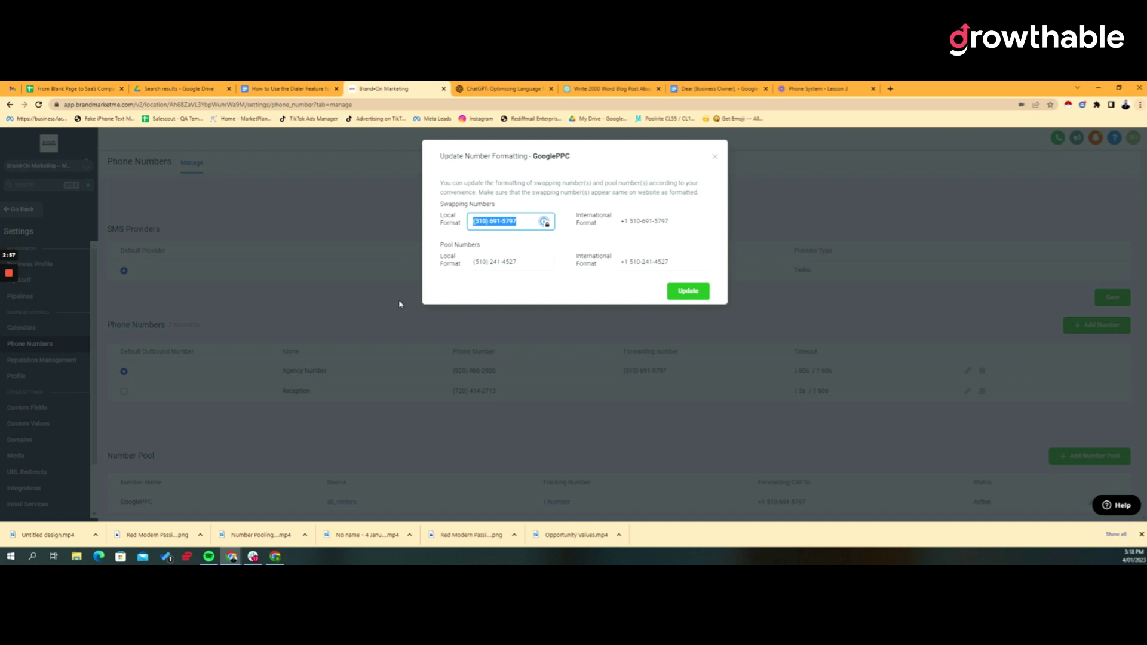
# Close the number formatting dialog and get the browser window back to full screen.
pyautogui.click(715, 156)
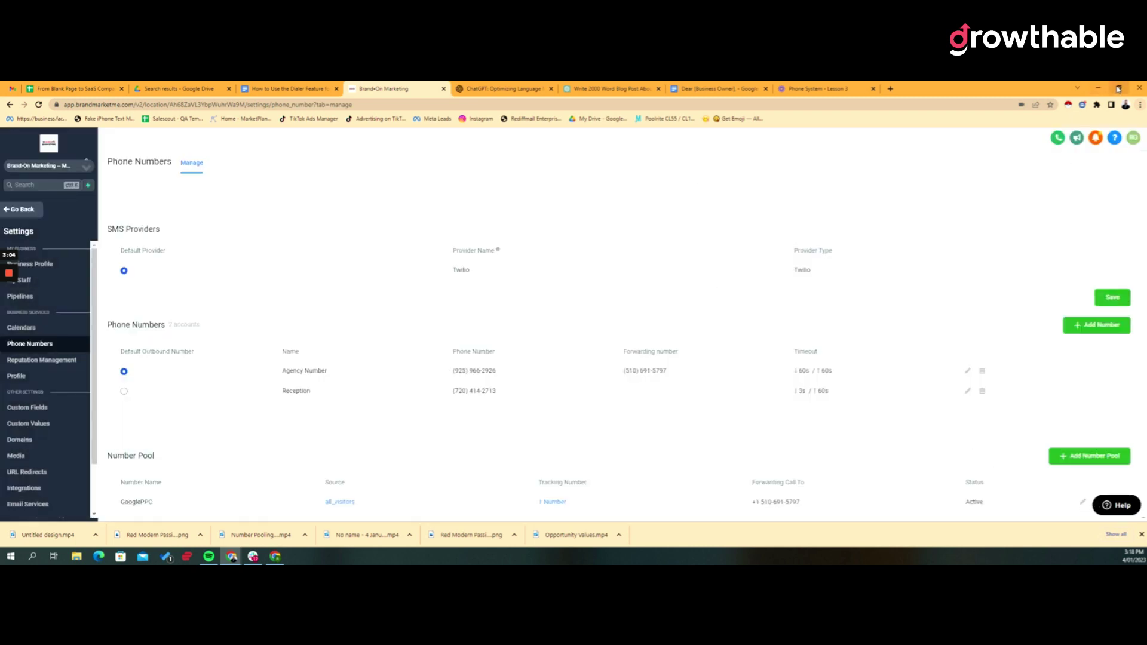
pyautogui.click(1119, 89)
pyautogui.moveTo(537, 226); pyautogui.dragTo(556, 156)
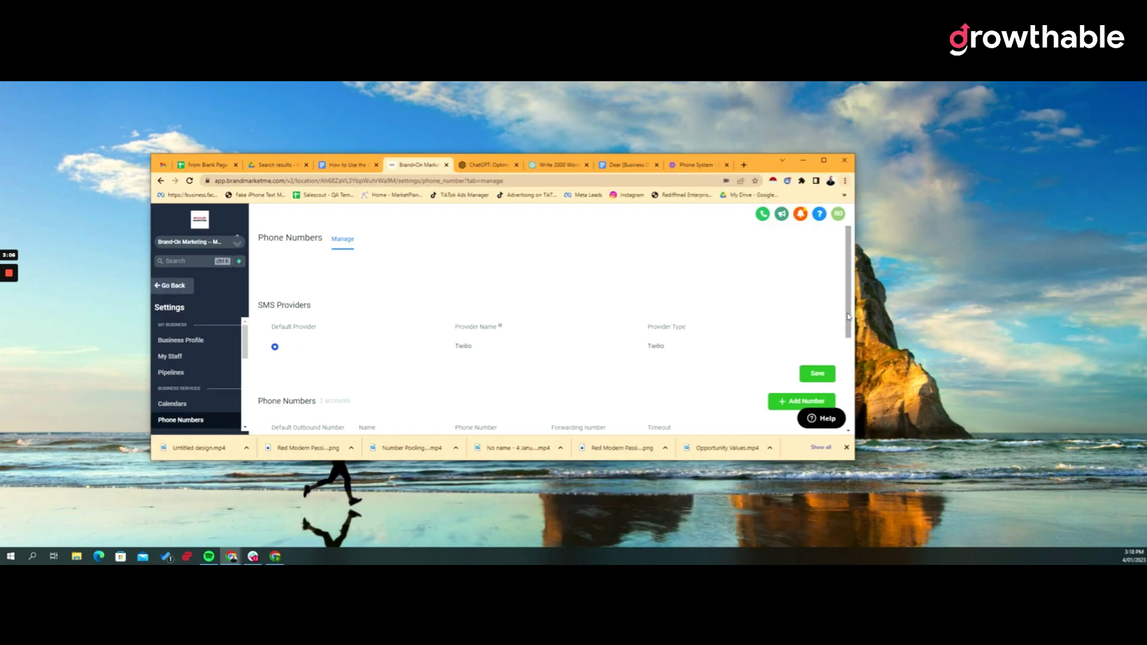
pyautogui.scroll(-3, 849, 317)
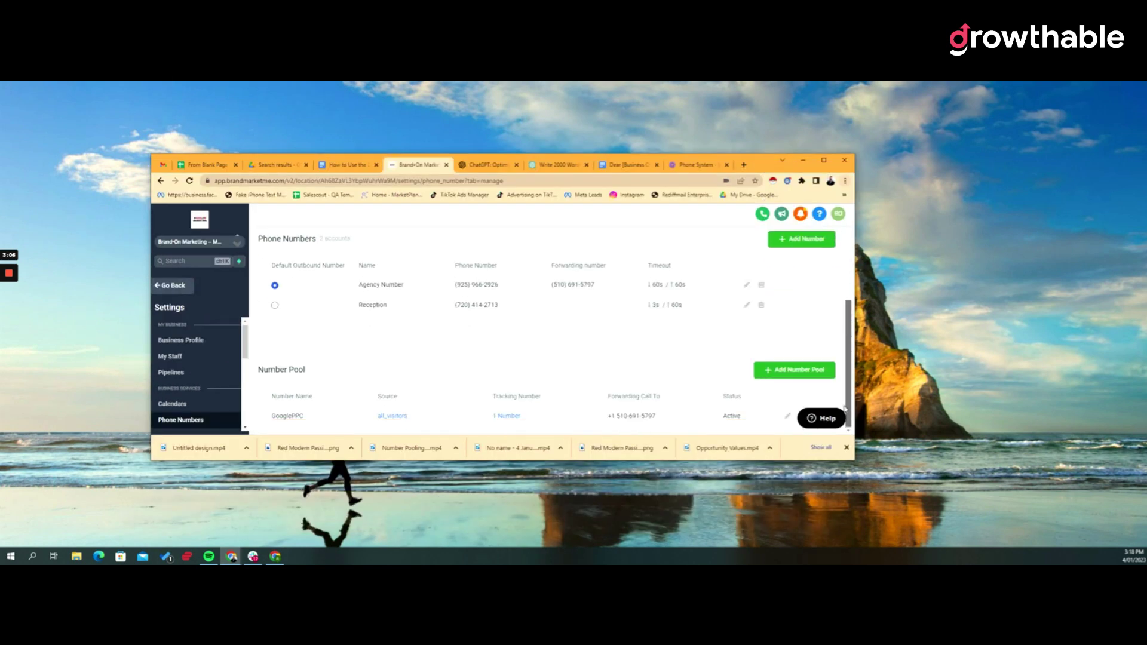
pyautogui.click(847, 448)
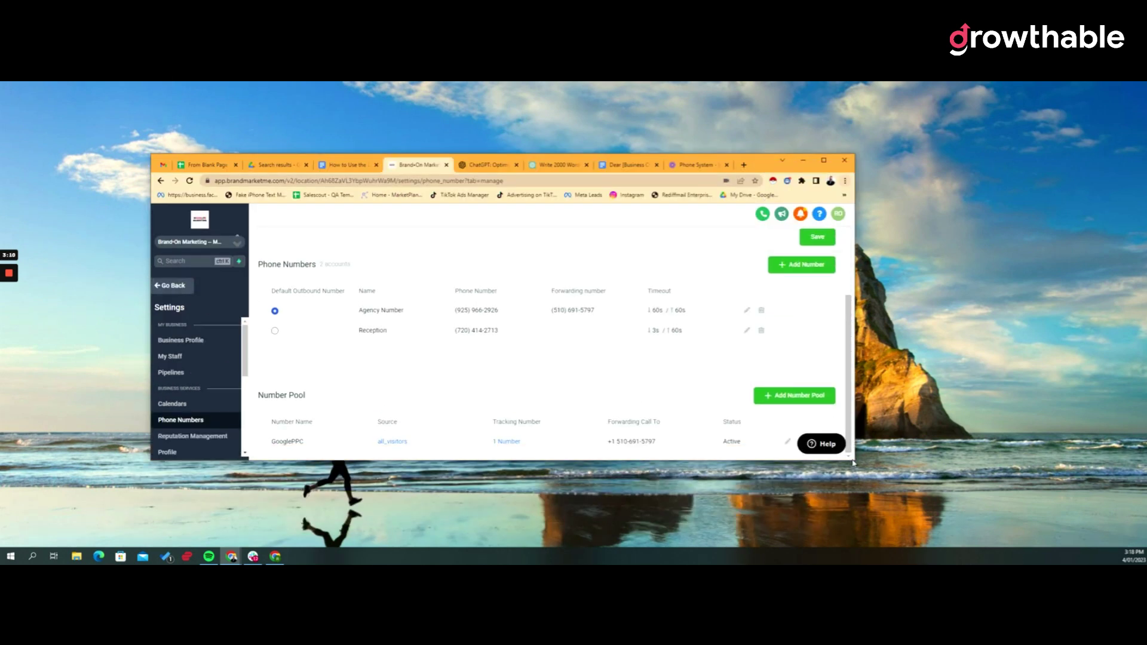
pyautogui.moveTo(854, 462); pyautogui.dragTo(1003, 520)
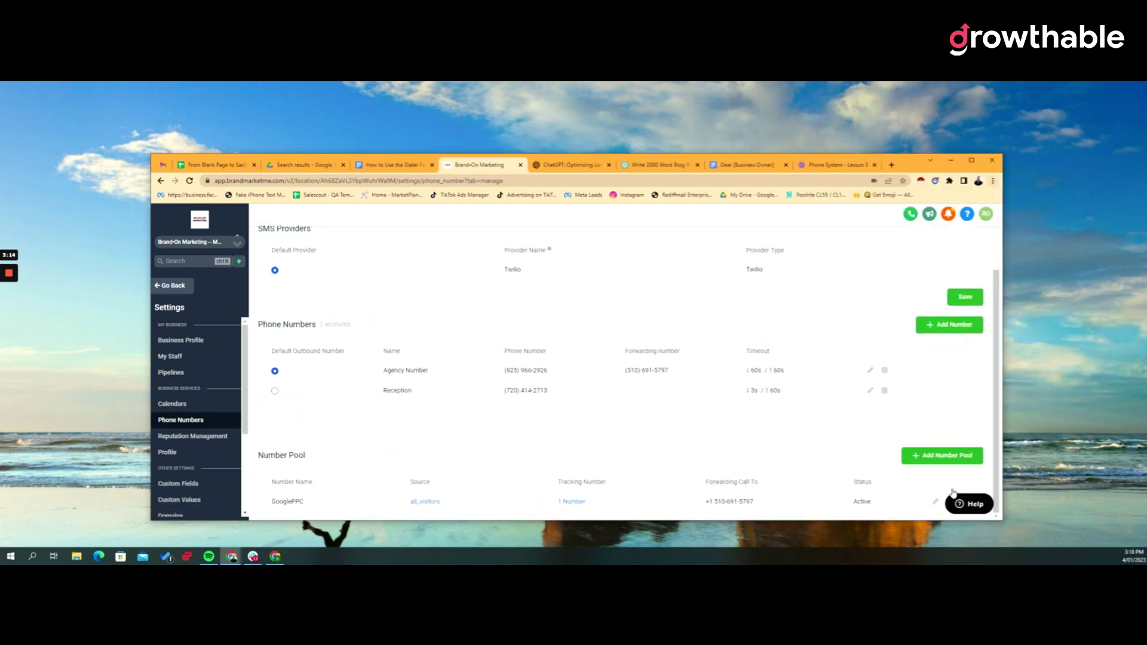
pyautogui.scroll(2, 945, 424)
pyautogui.scroll(-2, 935, 400)
pyautogui.click(980, 161)
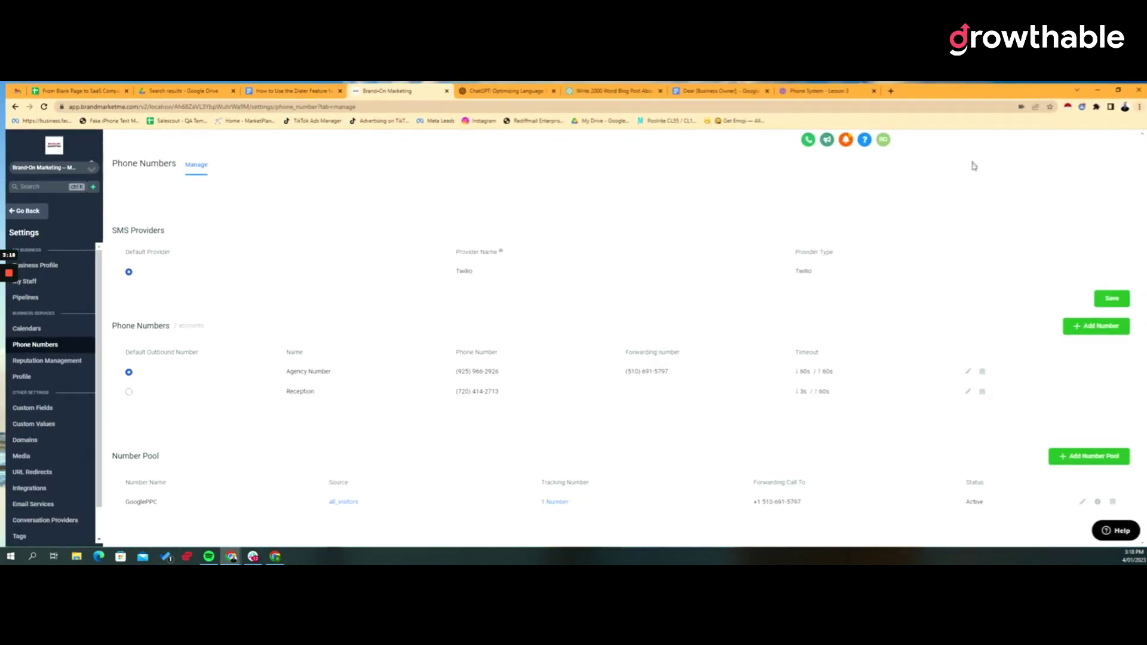
# Copy the GooglePPC pool's Normal Snippet tracking code.
pyautogui.click(1098, 504)
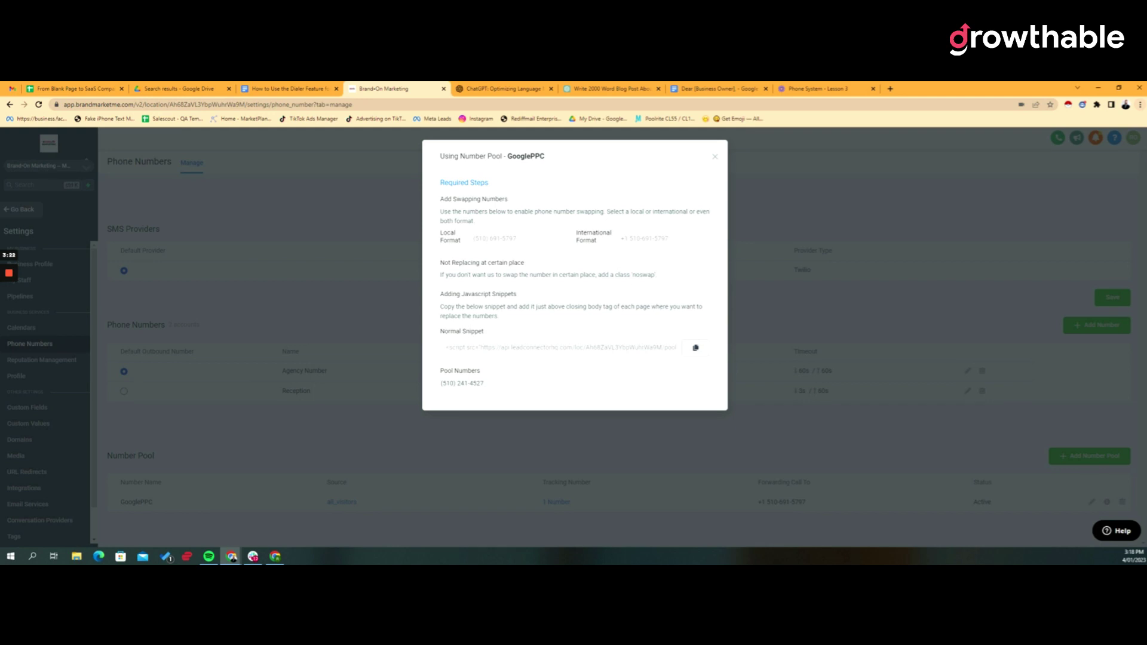
pyautogui.moveTo(443, 332); pyautogui.dragTo(523, 351)
pyautogui.click(696, 351)
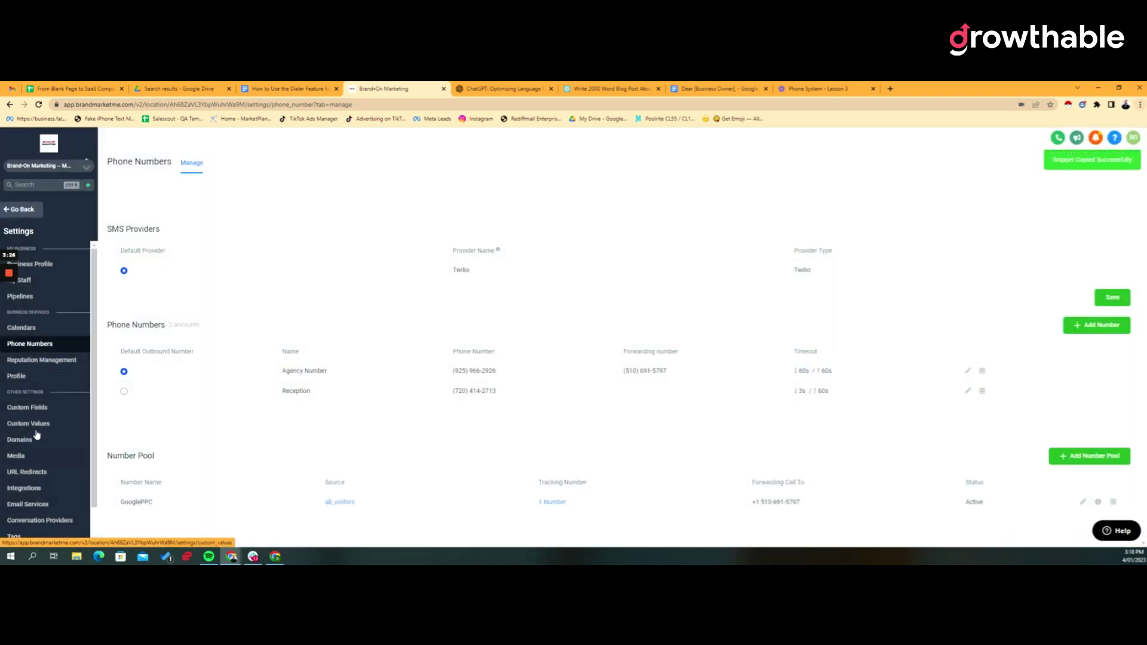
pyautogui.scroll(-1, 37, 434)
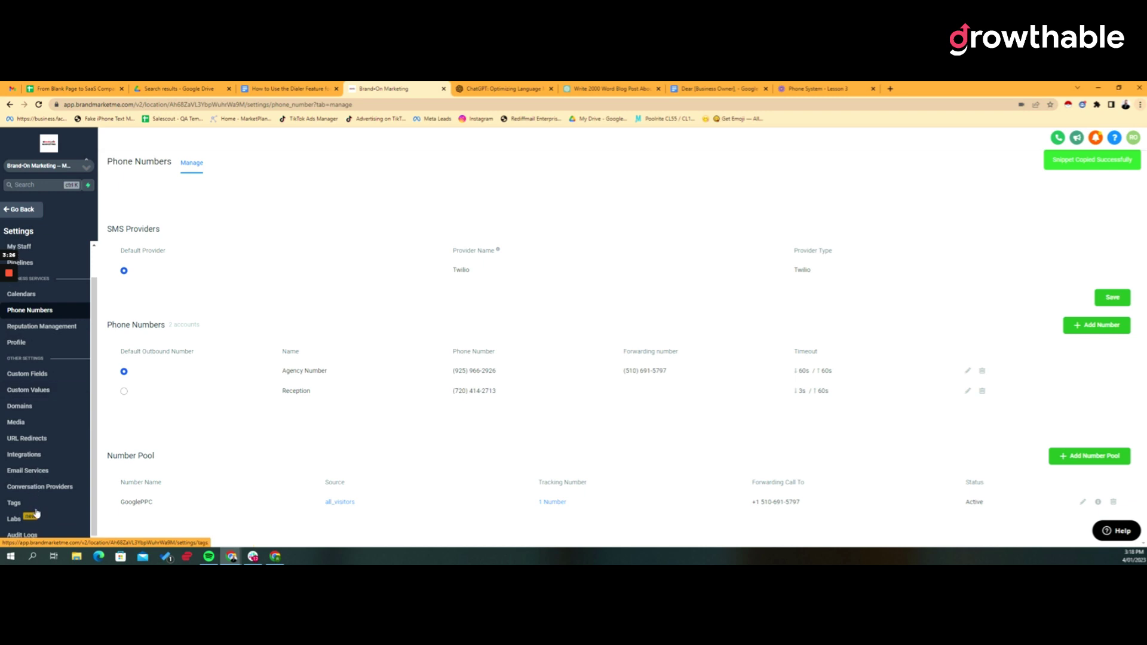
# Go to the Demo funnel's settings under Funnels.
pyautogui.click(34, 209)
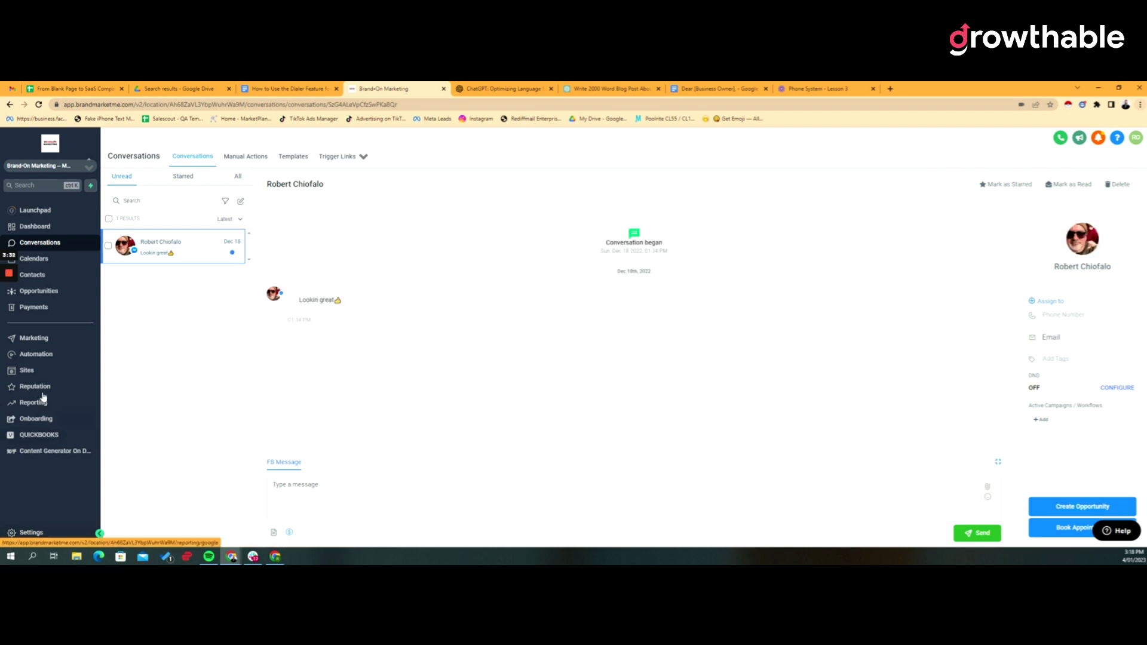
pyautogui.click(27, 370)
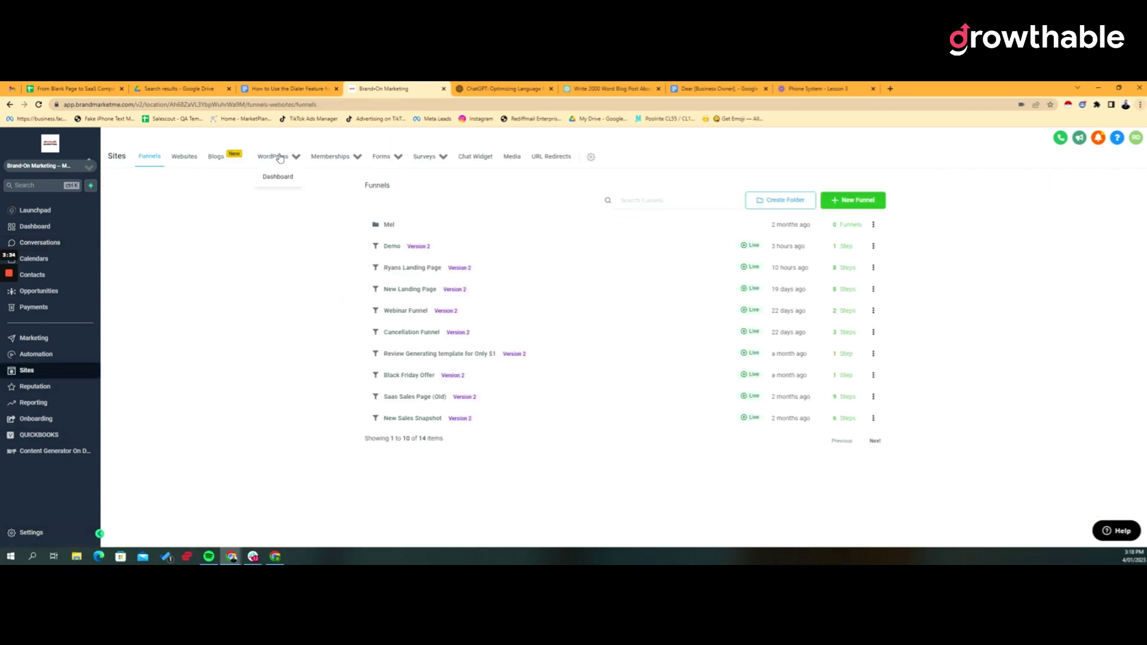
pyautogui.click(399, 250)
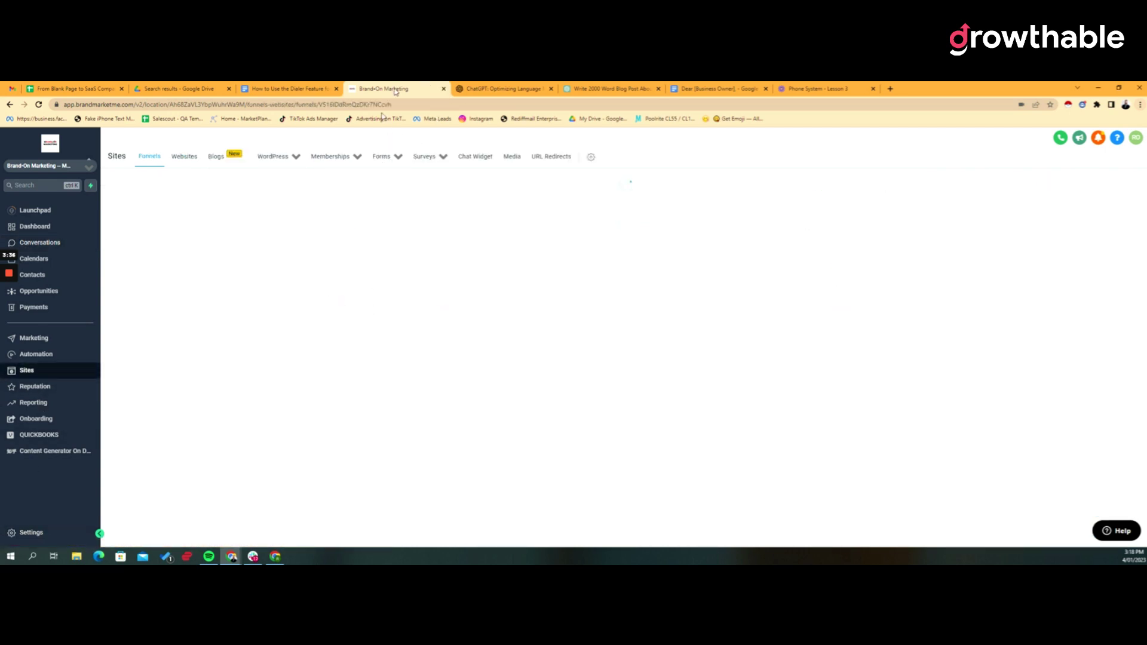
pyautogui.click(184, 212)
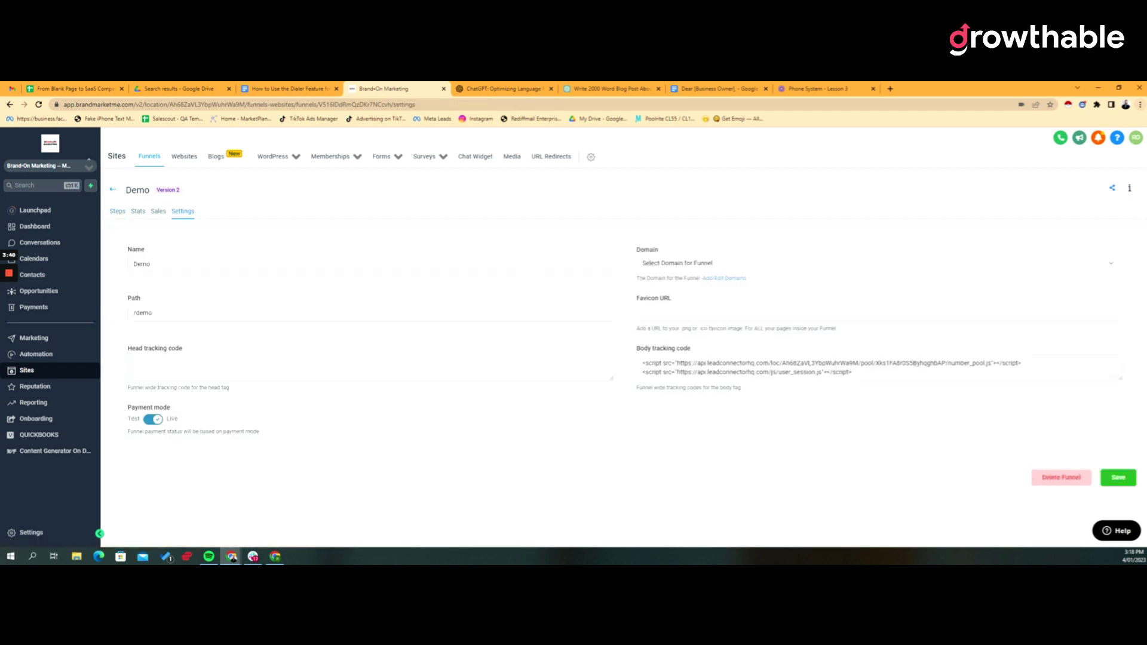
# Replace the body tracking code with the GooglePPC snippet and save.
pyautogui.moveTo(851, 372); pyautogui.dragTo(597, 356)
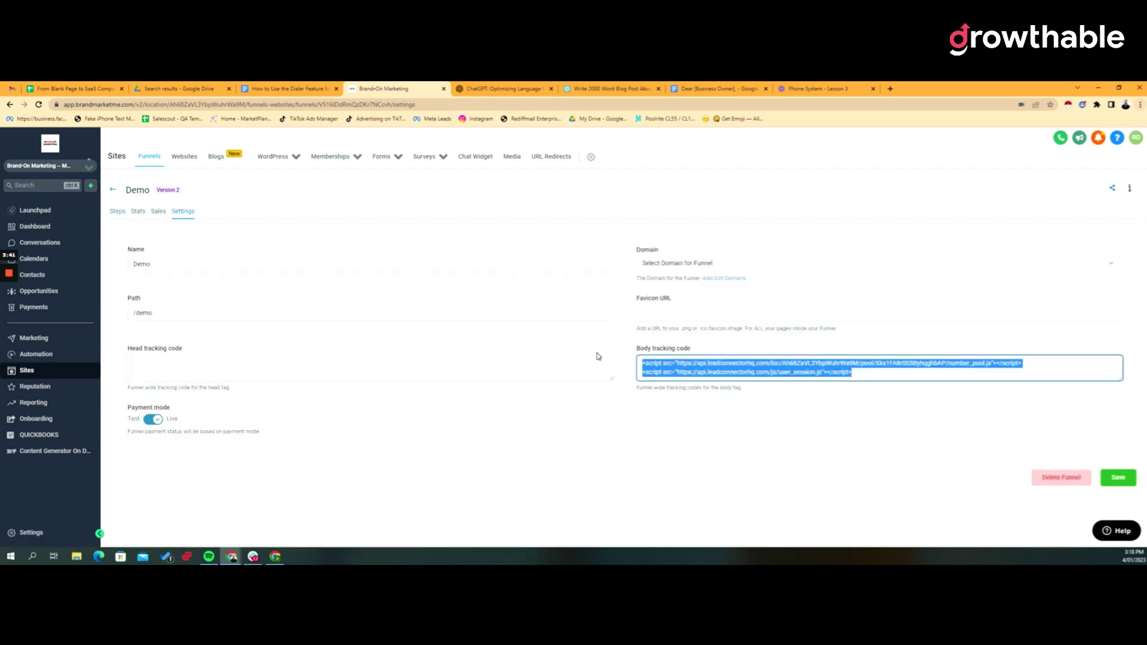
pyautogui.rightClick(692, 369)
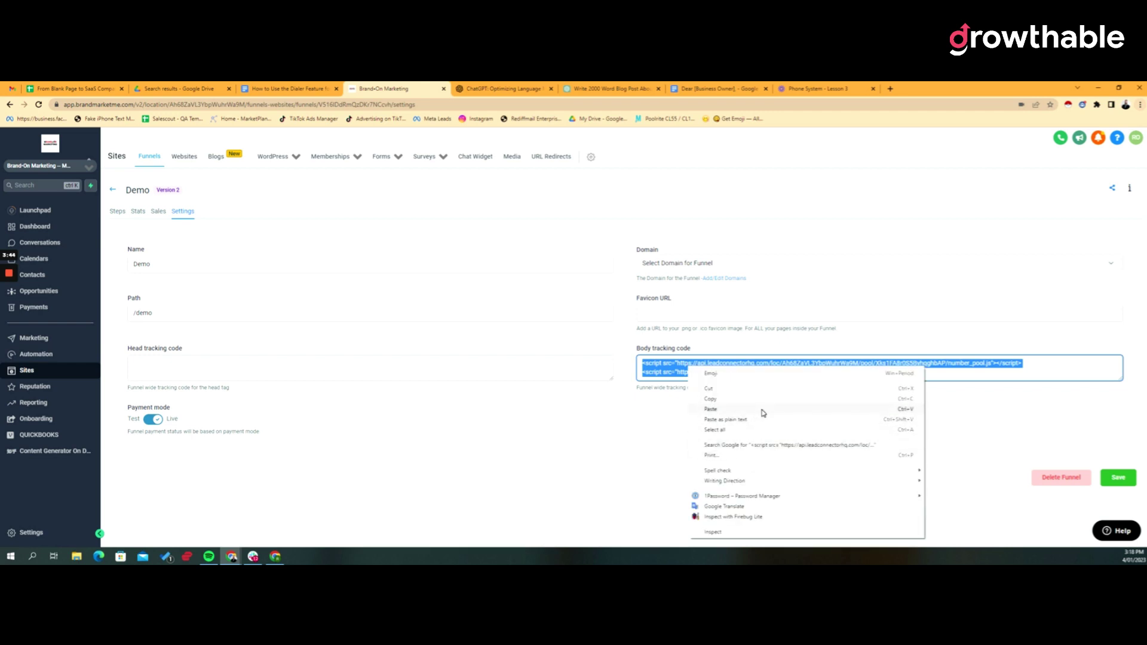
pyautogui.click(756, 410)
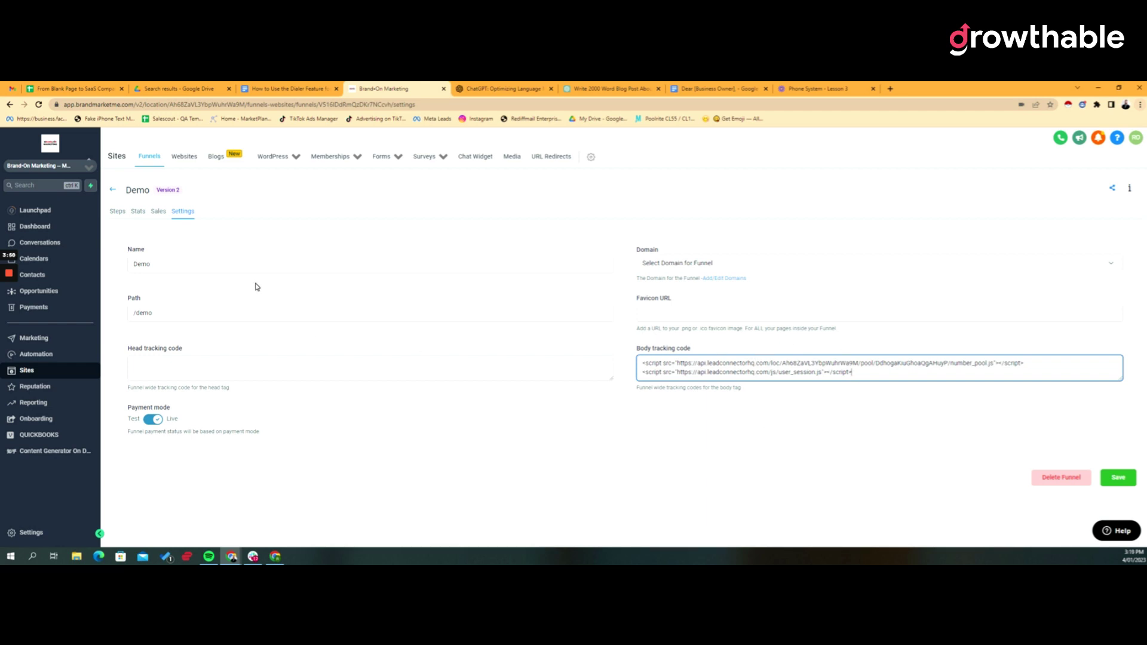
pyautogui.click(1119, 478)
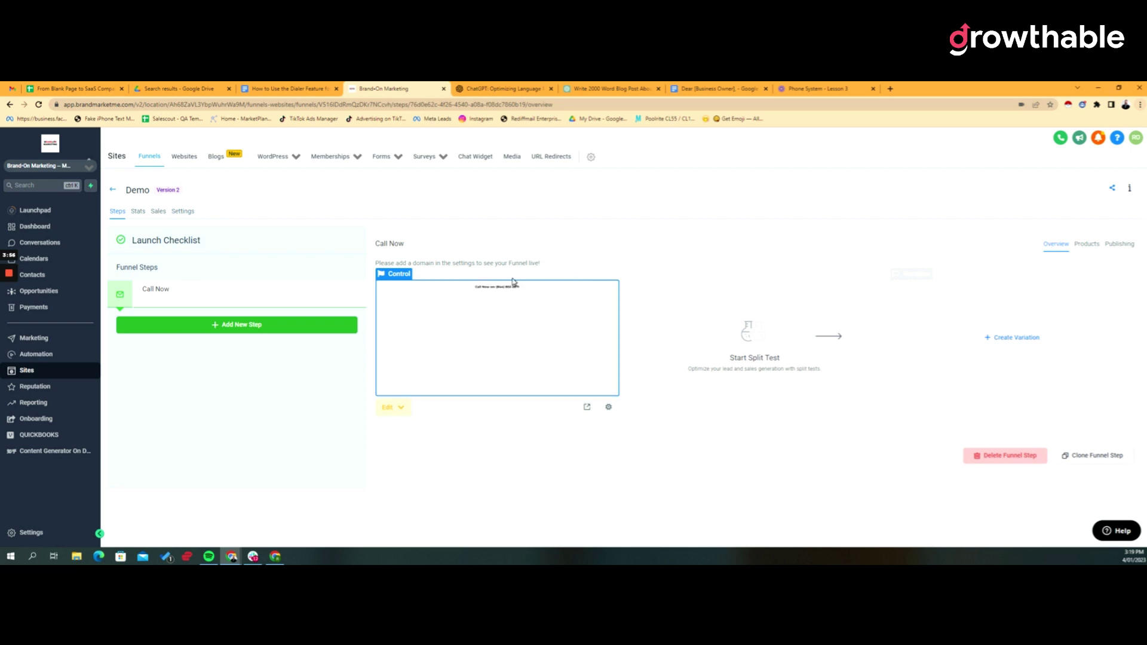
# Preview the Call Now page in a new tab and highlight its phone number.
pyautogui.click(587, 407)
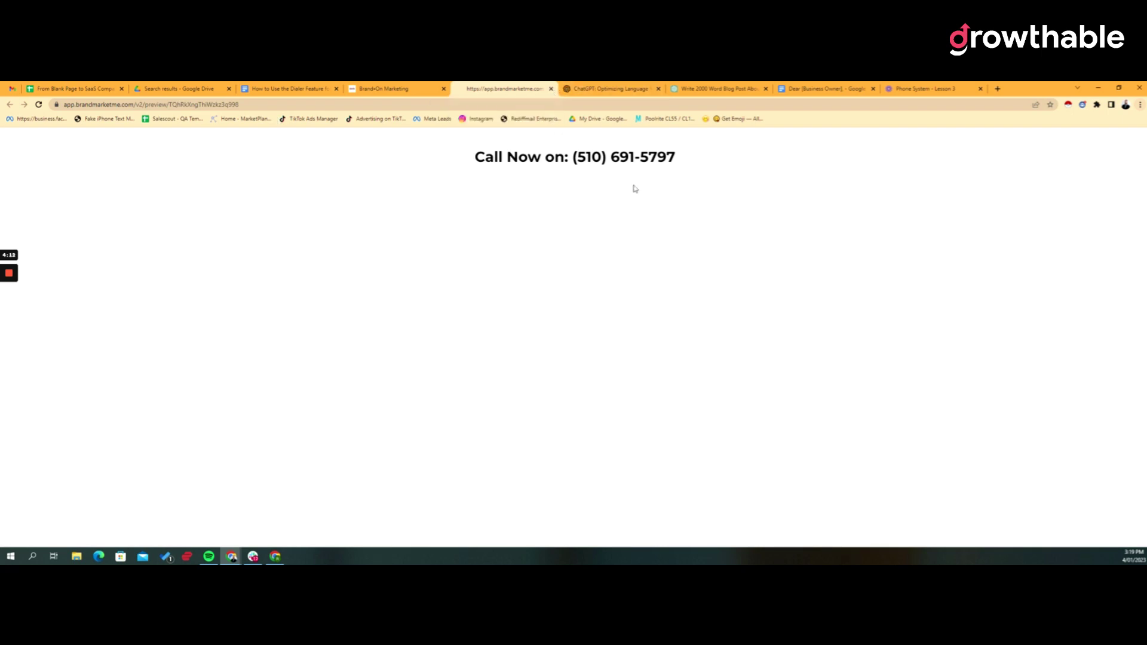
pyautogui.moveTo(577, 157); pyautogui.dragTo(685, 156)
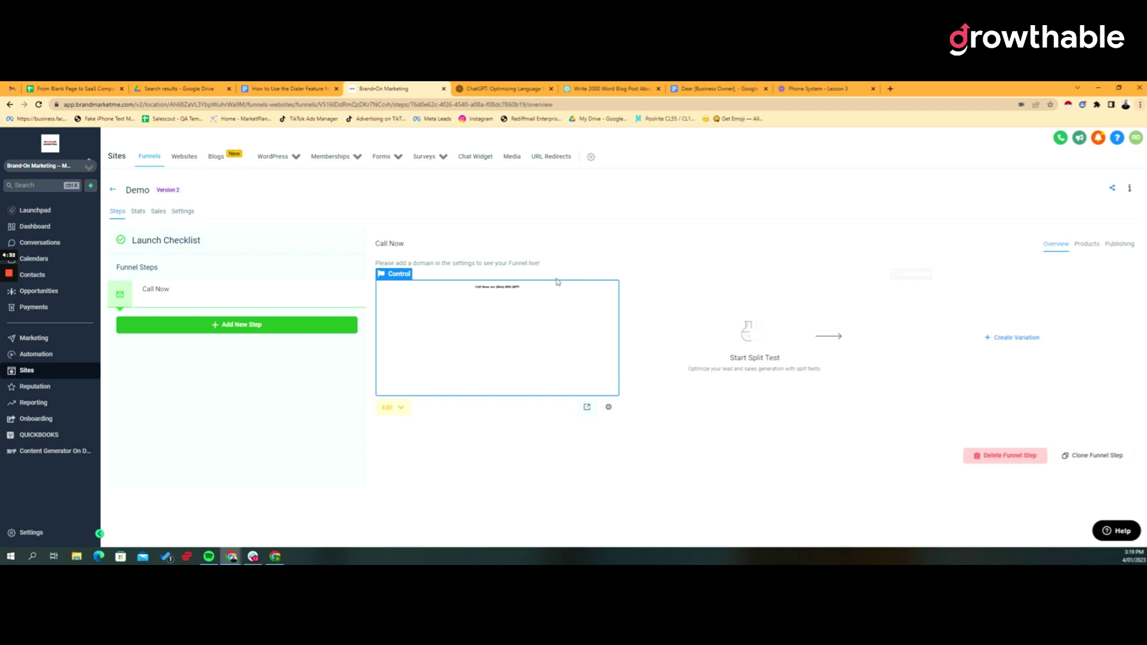
# View Call Reporting stats: 0 answered, 1 missed, 00:08 average, two recent calls.
pyautogui.click(33, 402)
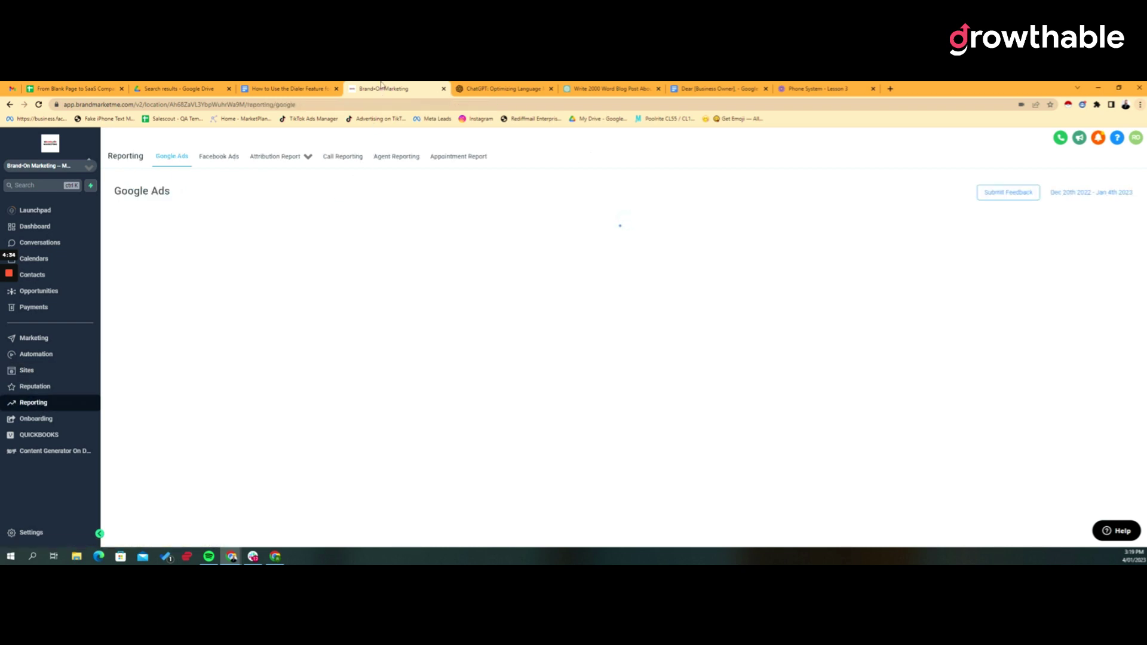
pyautogui.click(342, 160)
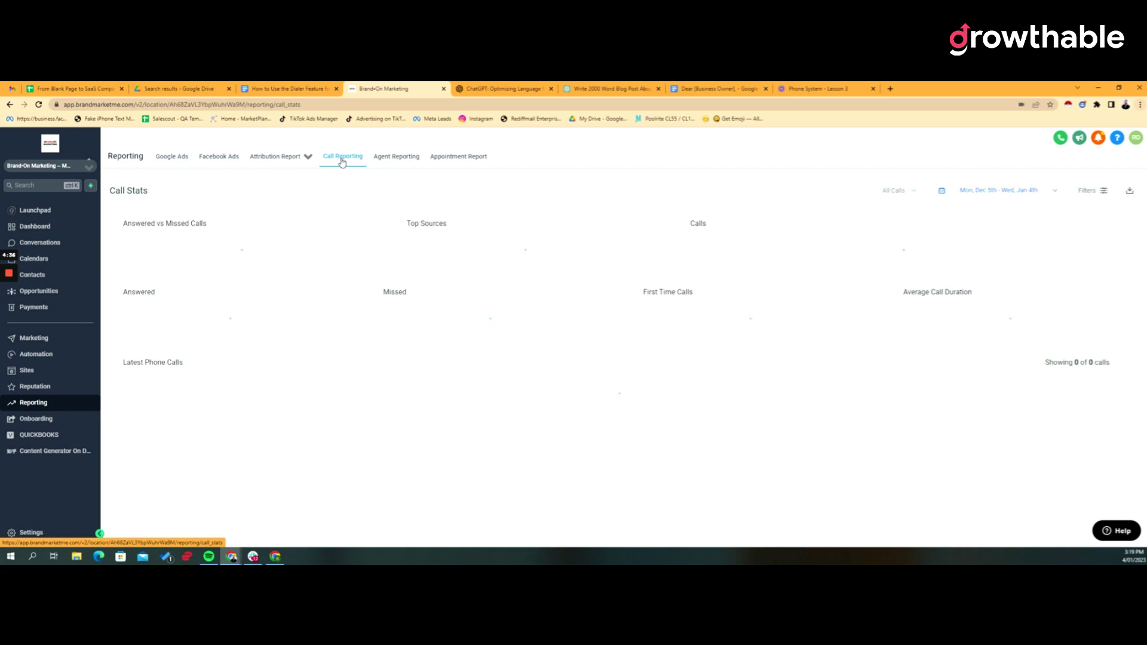
pyautogui.tripleClick(425, 223)
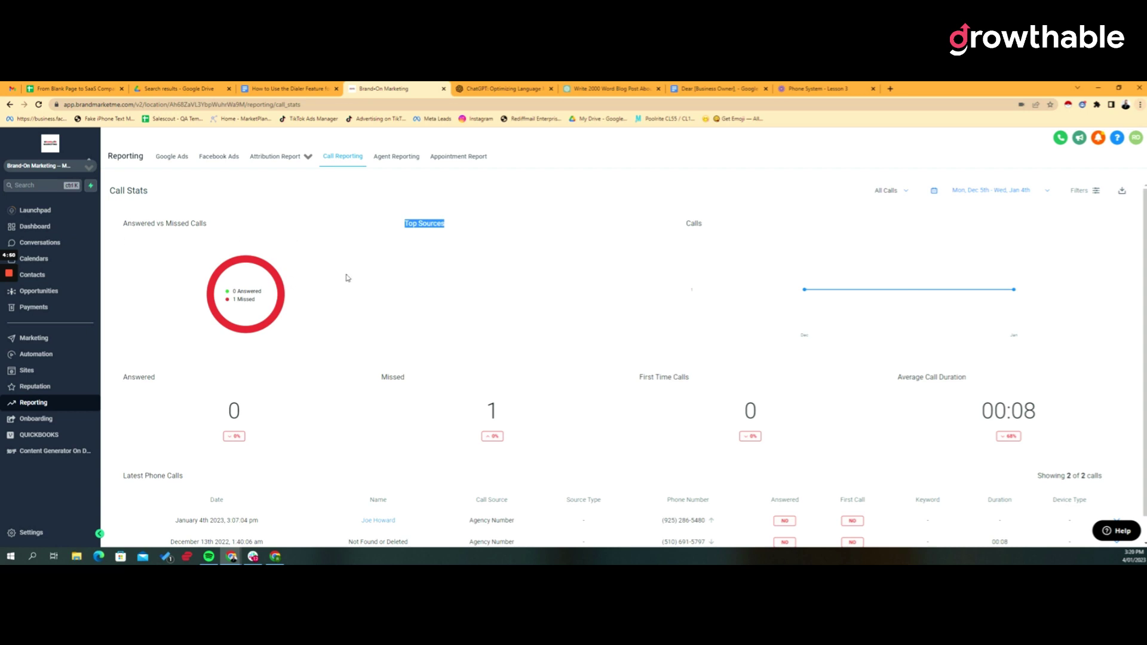
pyautogui.scroll(-1, 464, 266)
pyautogui.scroll(1, 483, 295)
pyautogui.click(465, 272)
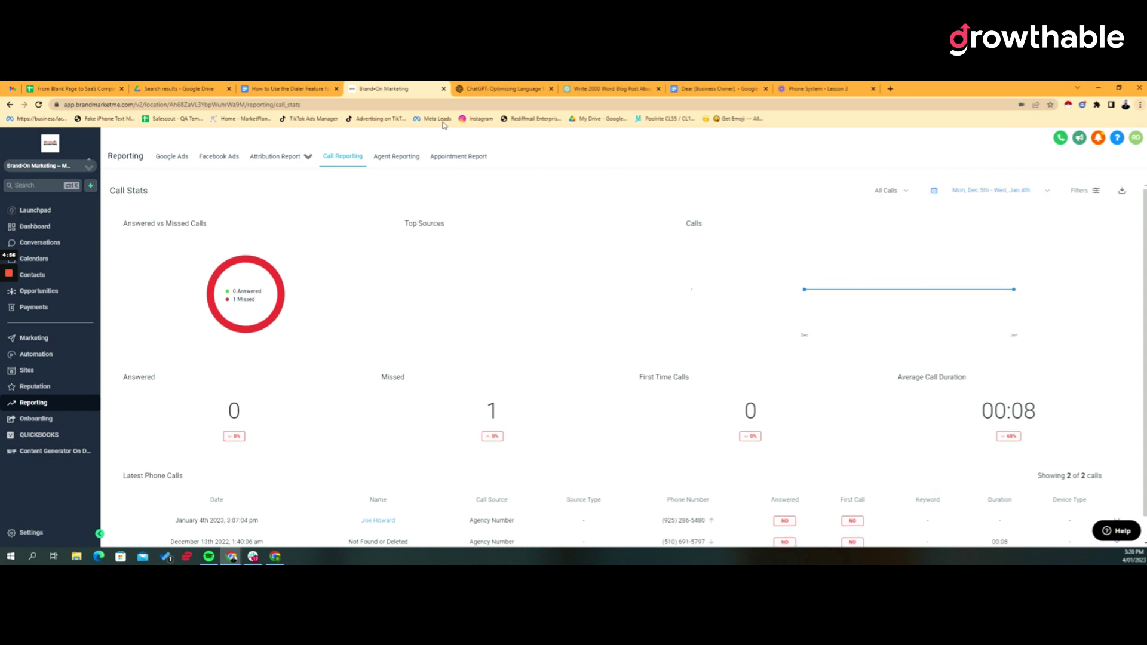